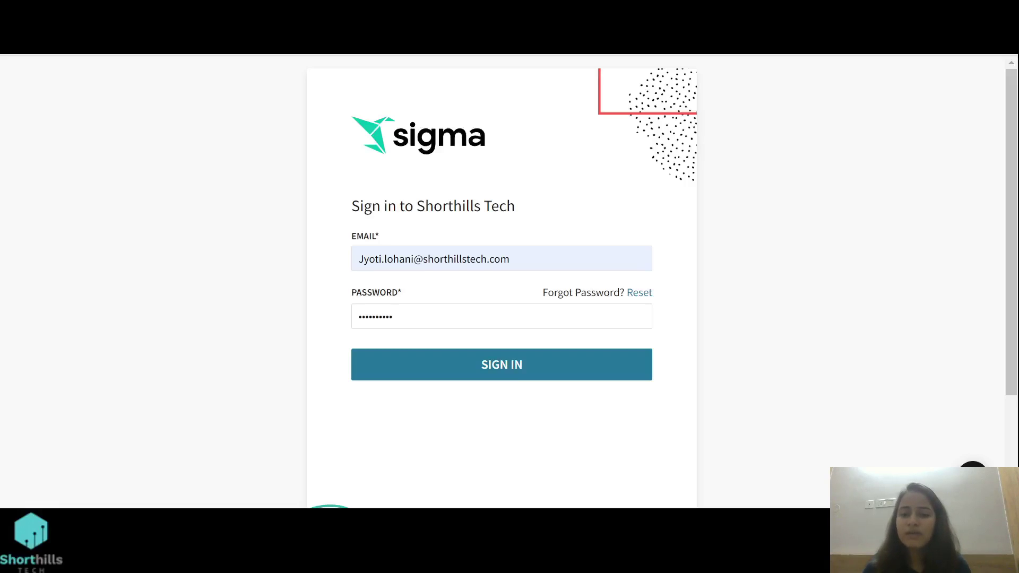
Sign in to the Shorthills Tech Sigma workspace using the pre-filled account password
{"action": "left_click", "coordinate": [502, 316]}
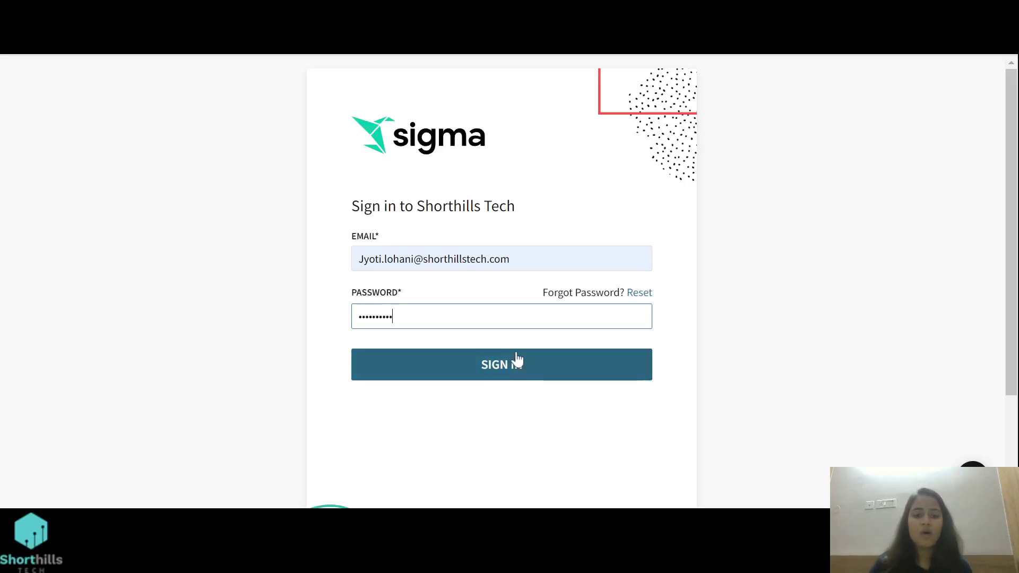
{"action": "left_click", "coordinate": [509, 379]}
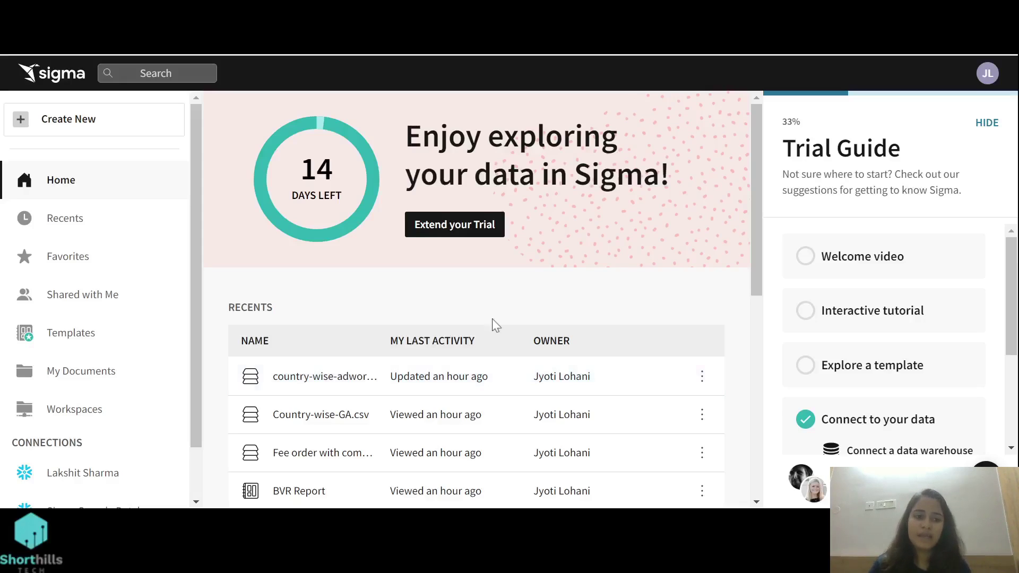
Start a new dataset from the Create New menu
{"action": "left_click", "coordinate": [33, 128]}
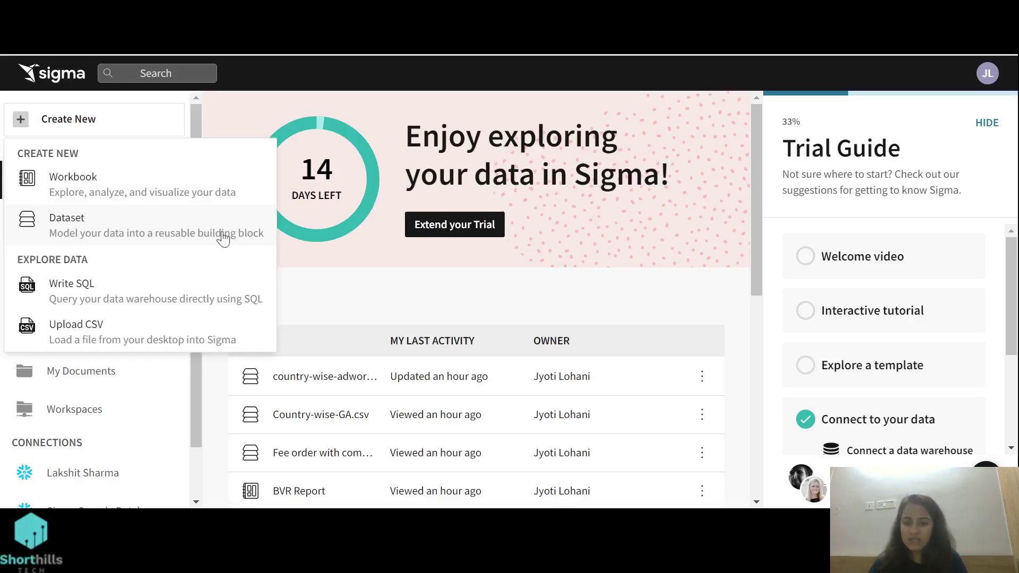
{"action": "left_click", "coordinate": [98, 232]}
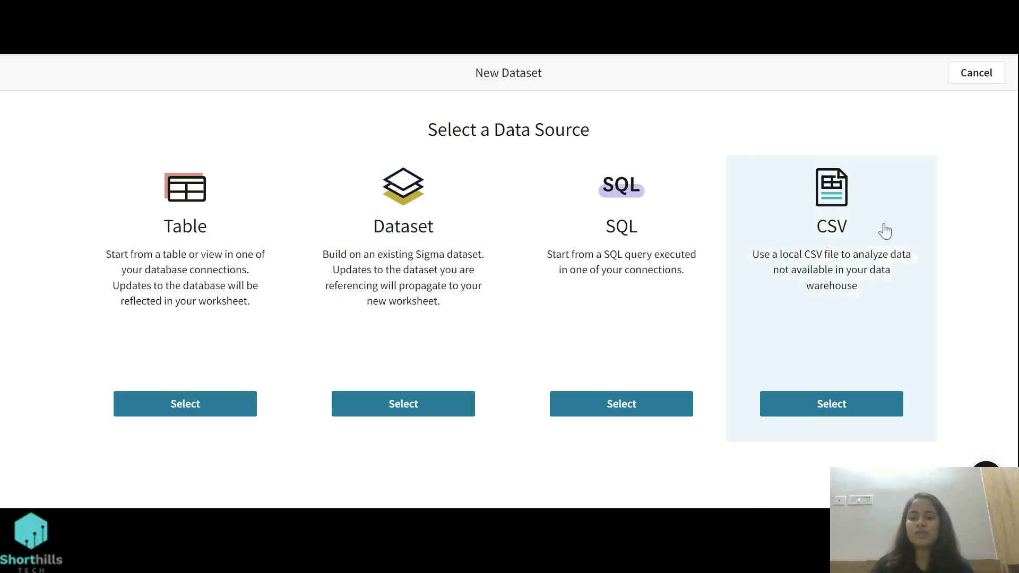
Upload Tag-Channel-Country.csv as the source, leave Tracking ID's data type unchanged, and create the dataset
{"action": "left_click", "coordinate": [837, 400]}
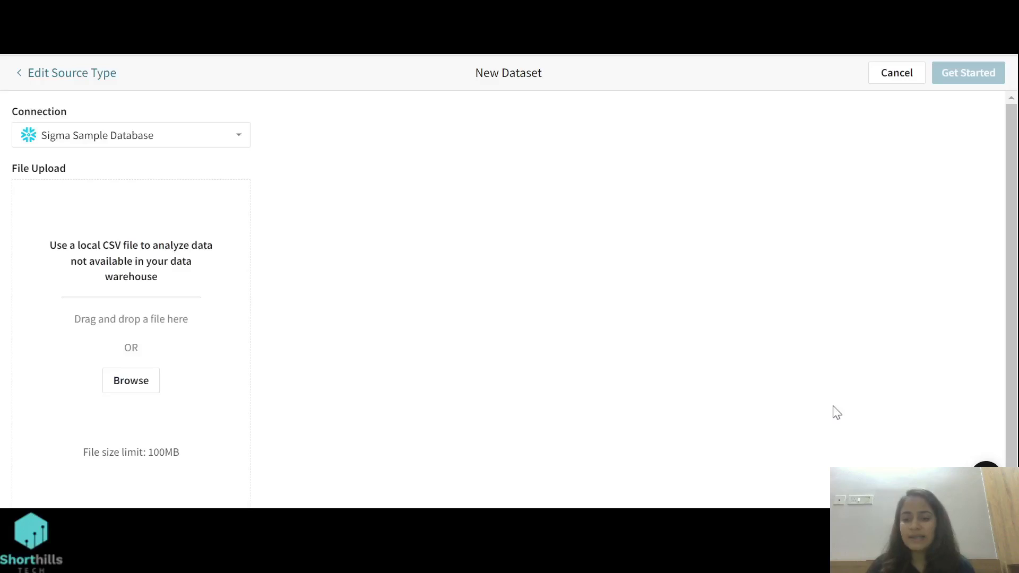
{"action": "left_click", "coordinate": [129, 382]}
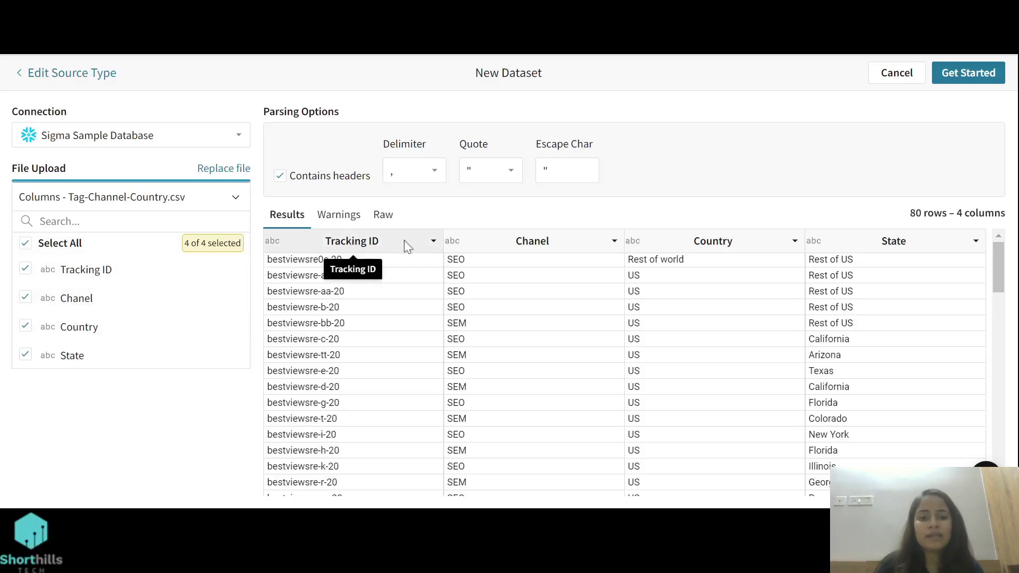
{"action": "left_click", "coordinate": [432, 243]}
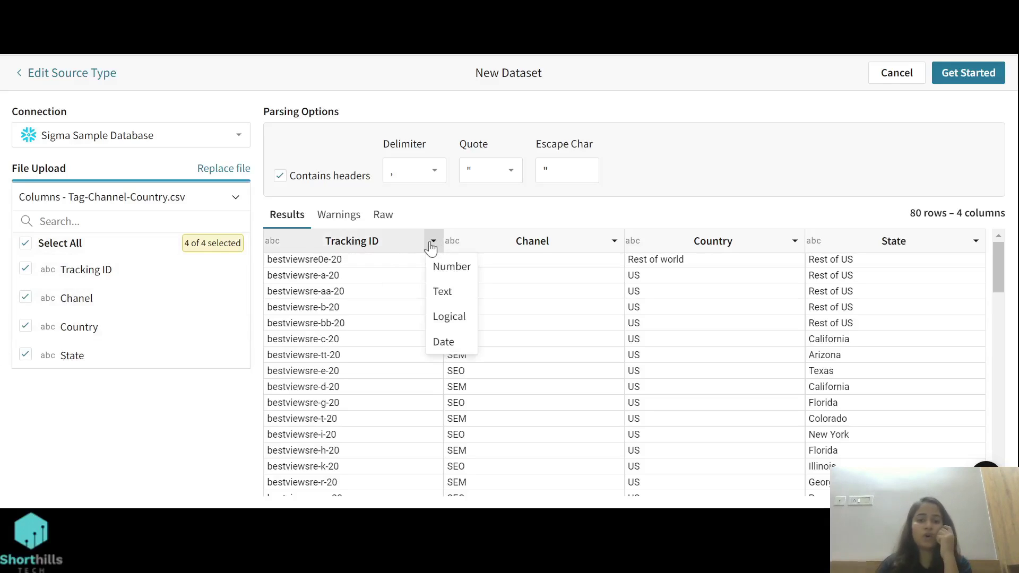
{"action": "left_click", "coordinate": [338, 241]}
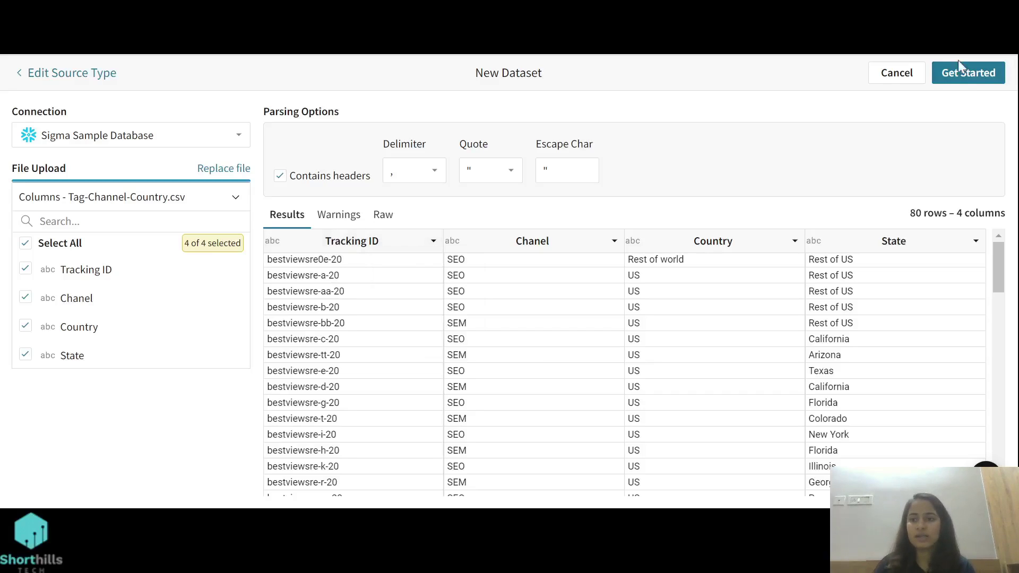
{"action": "left_click", "coordinate": [962, 78]}
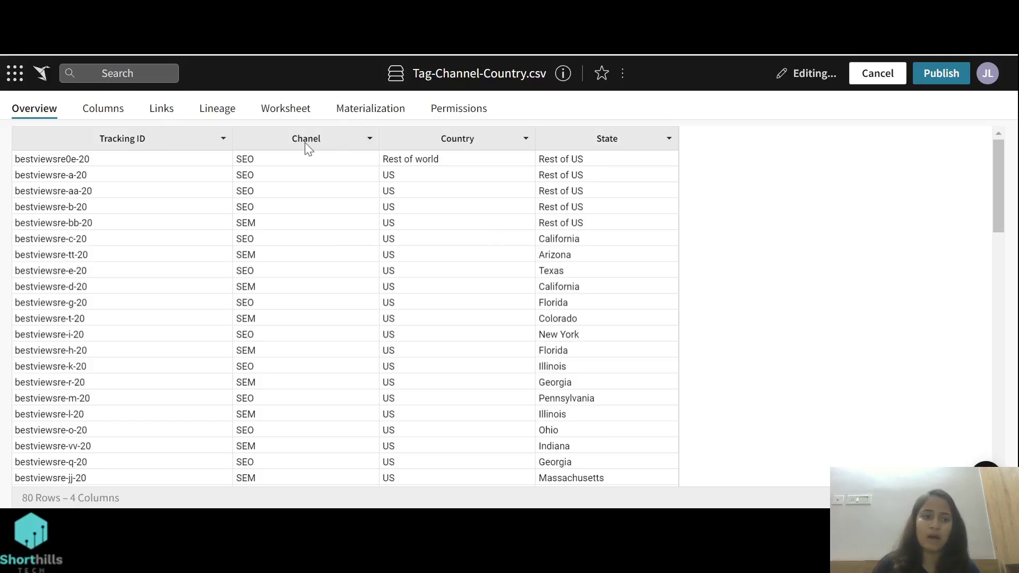
Review the four dataset columns, leaving Tracking ID visibility set to Included
{"action": "left_click", "coordinate": [104, 116]}
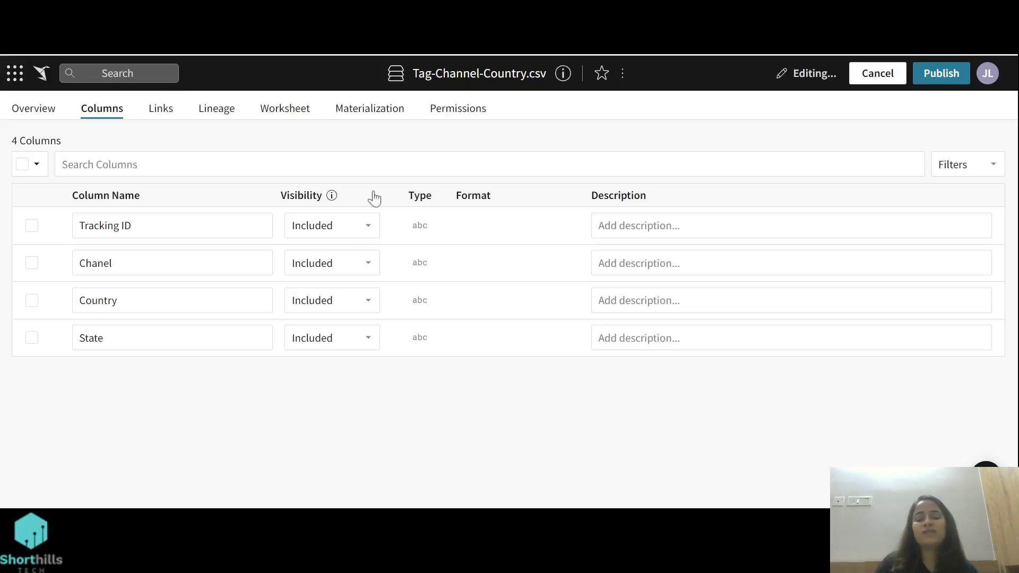
{"action": "left_click", "coordinate": [365, 233]}
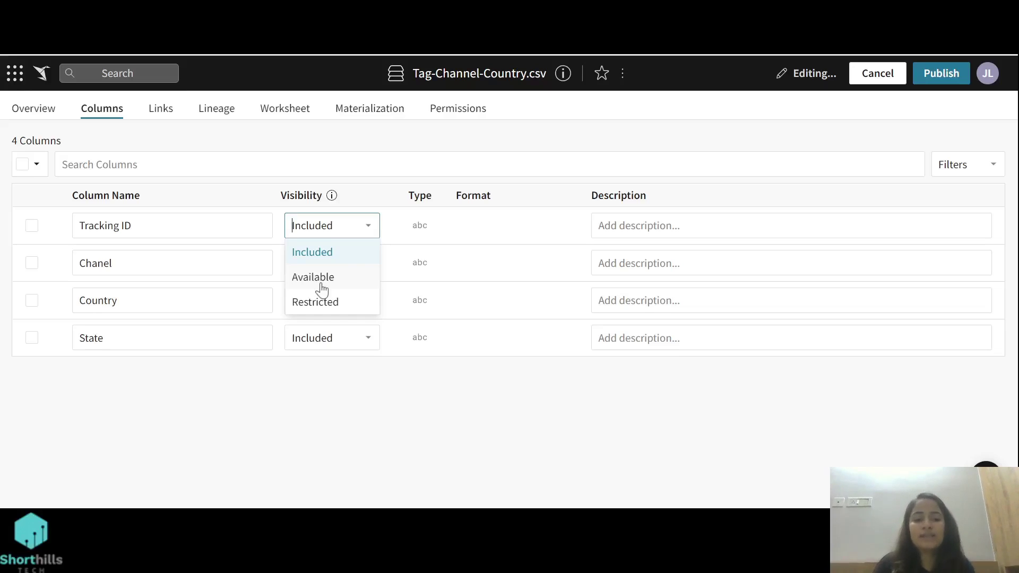
{"action": "left_click", "coordinate": [223, 433]}
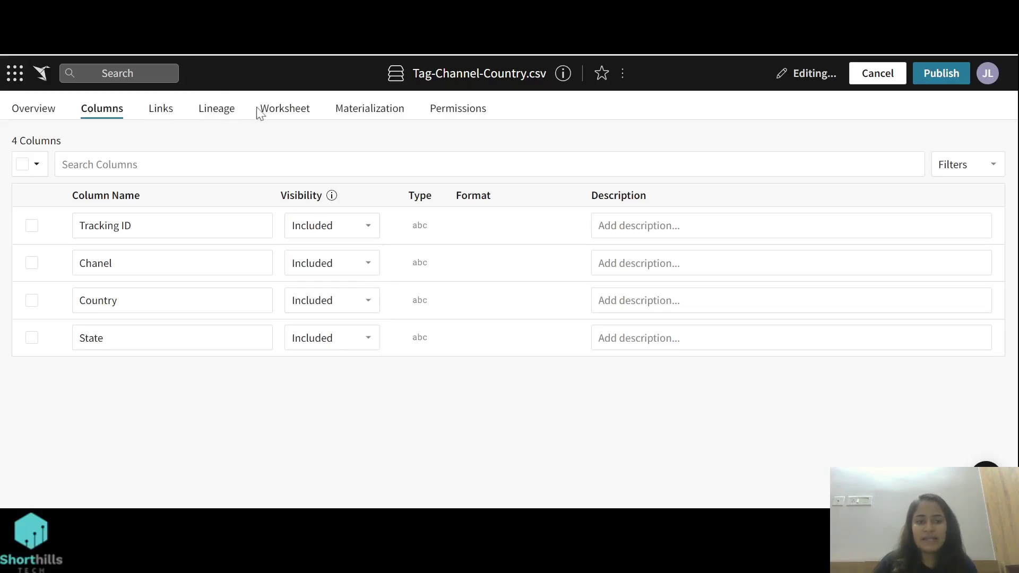
Open the dataset worksheet for editing and bring up the Tracking ID column menu
{"action": "left_click", "coordinate": [299, 116]}
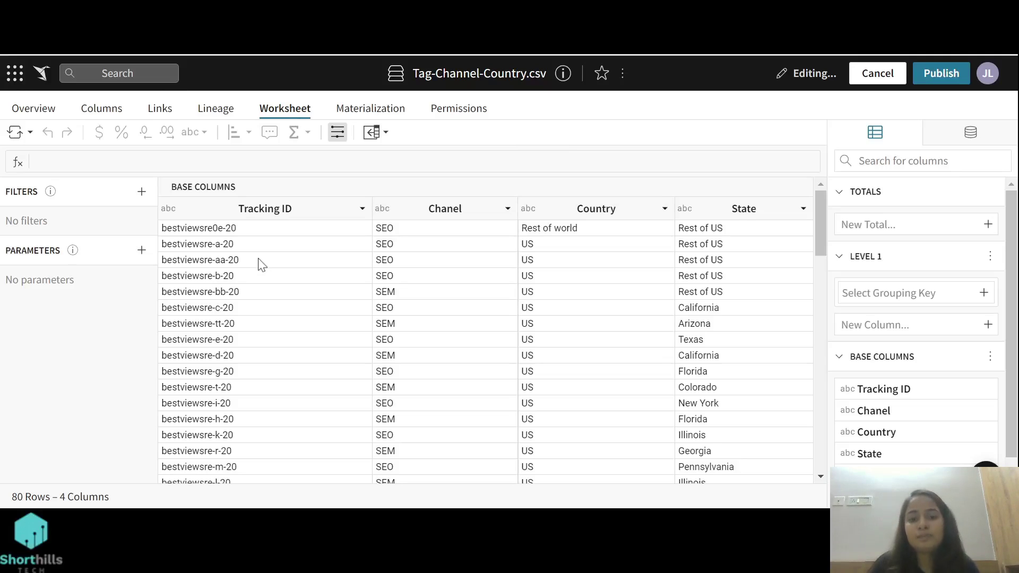
{"action": "left_click", "coordinate": [362, 211]}
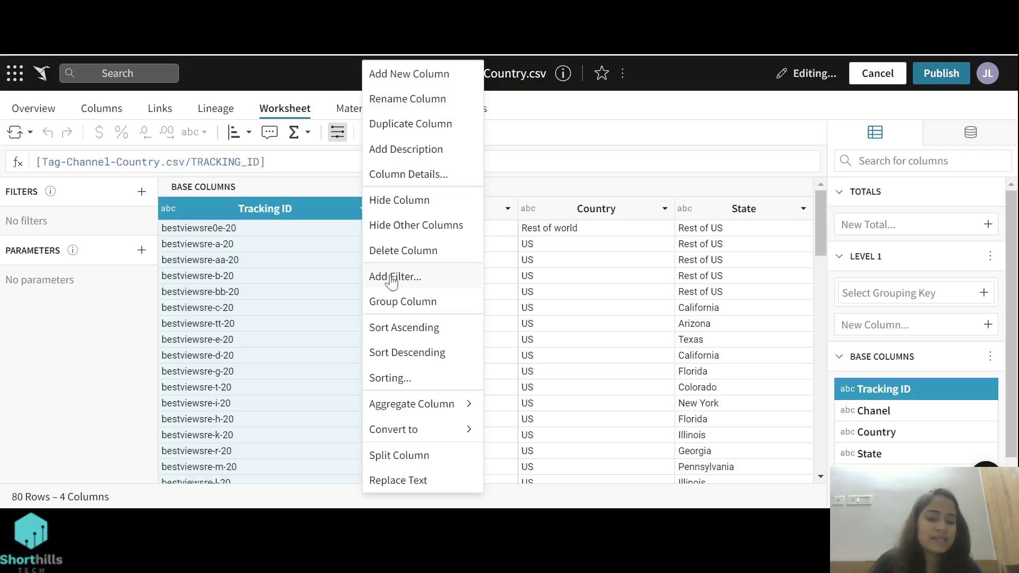
Add and save a Tracking ID filter of type Exclude Values that excludes null
{"action": "left_click", "coordinate": [410, 280]}
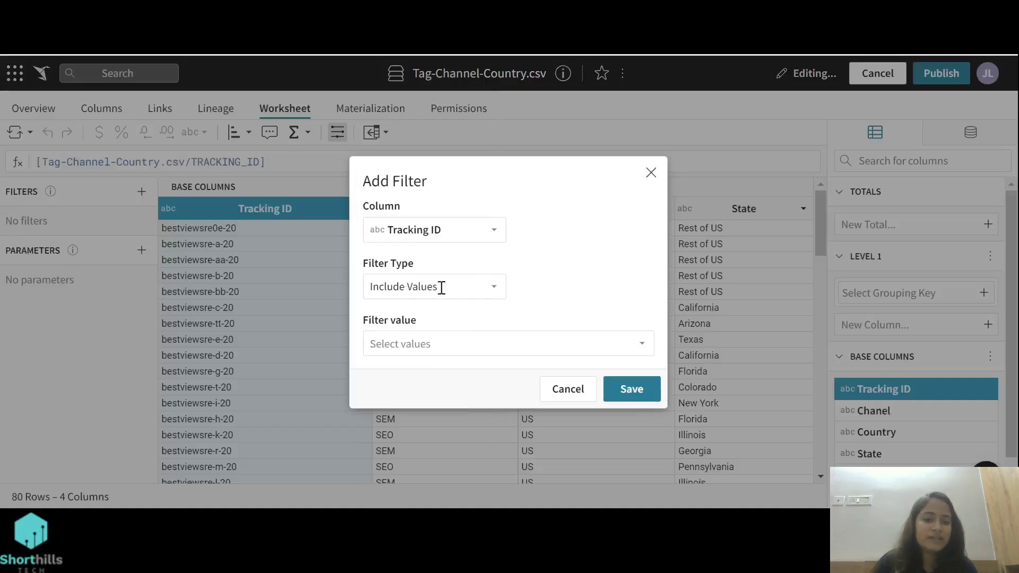
{"action": "left_click", "coordinate": [401, 289]}
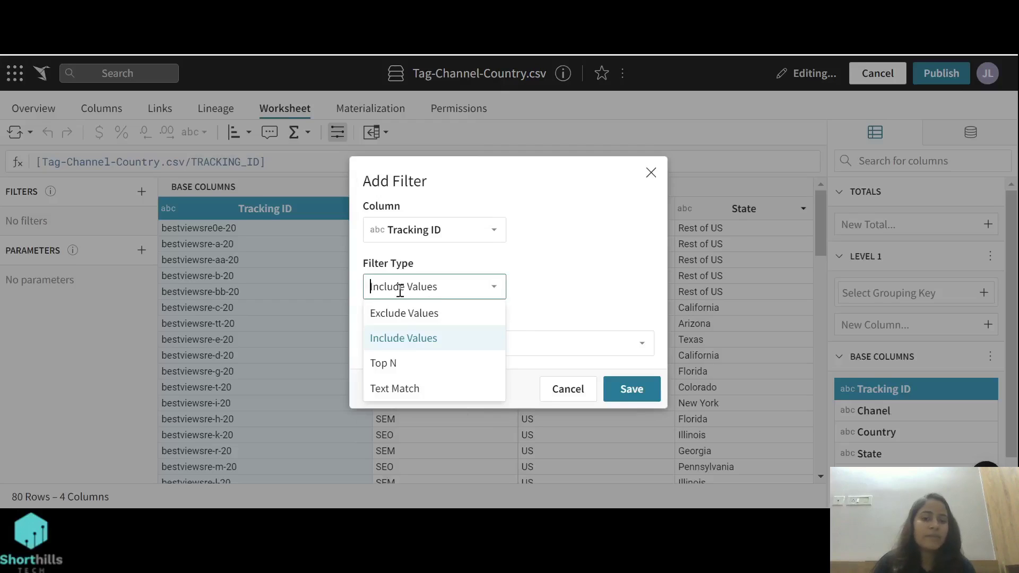
{"action": "left_click", "coordinate": [401, 292]}
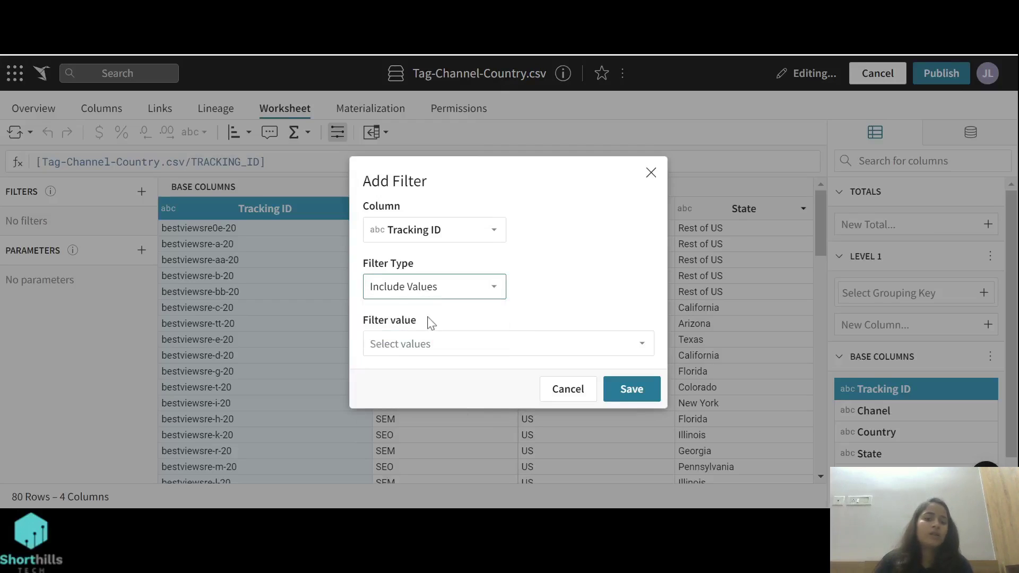
{"action": "left_click", "coordinate": [428, 288]}
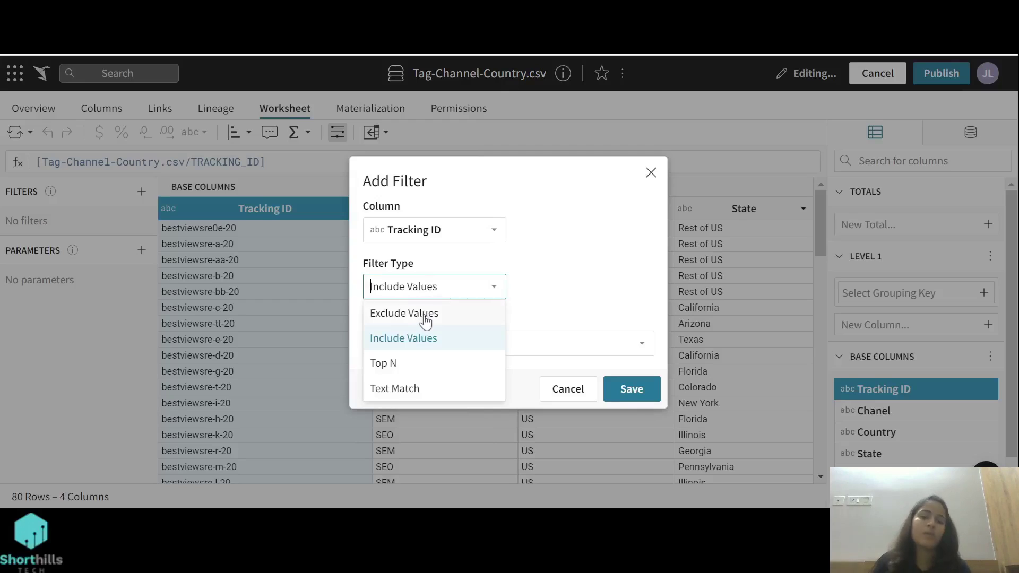
{"action": "left_click", "coordinate": [425, 314]}
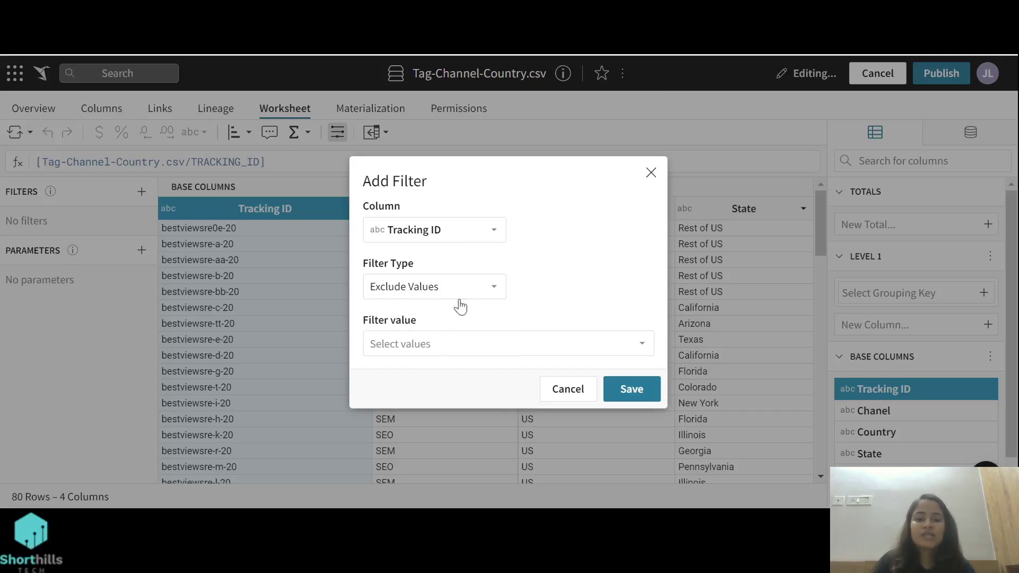
{"action": "left_click", "coordinate": [471, 351]}
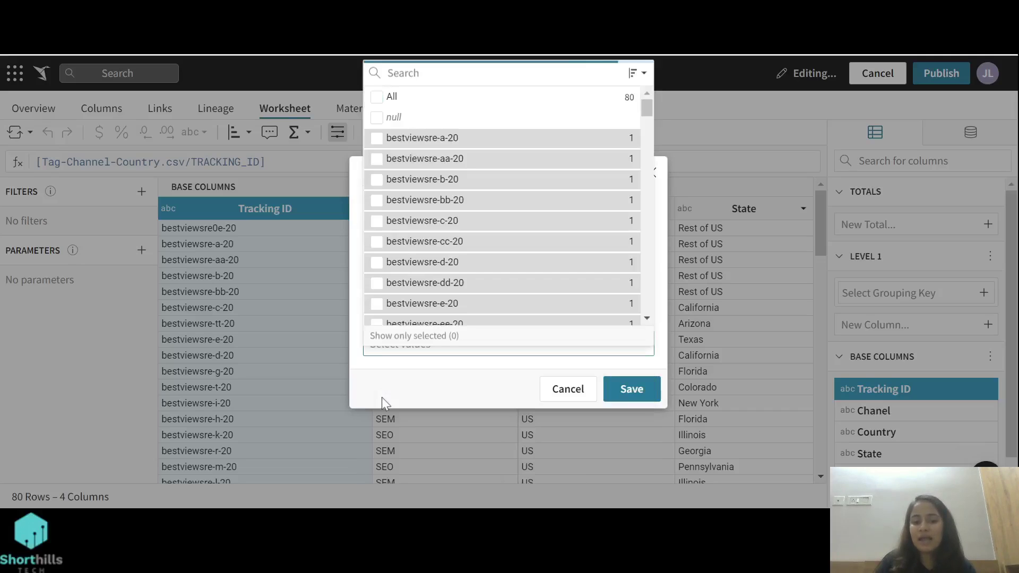
{"action": "left_click", "coordinate": [377, 118]}
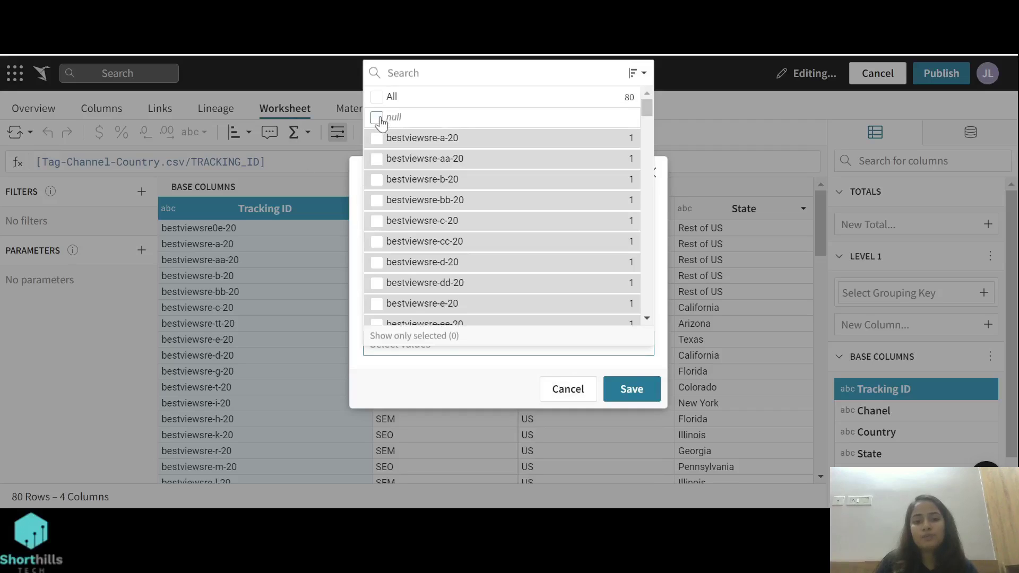
{"action": "left_click", "coordinate": [626, 389]}
{"action": "left_click", "coordinate": [626, 389]}
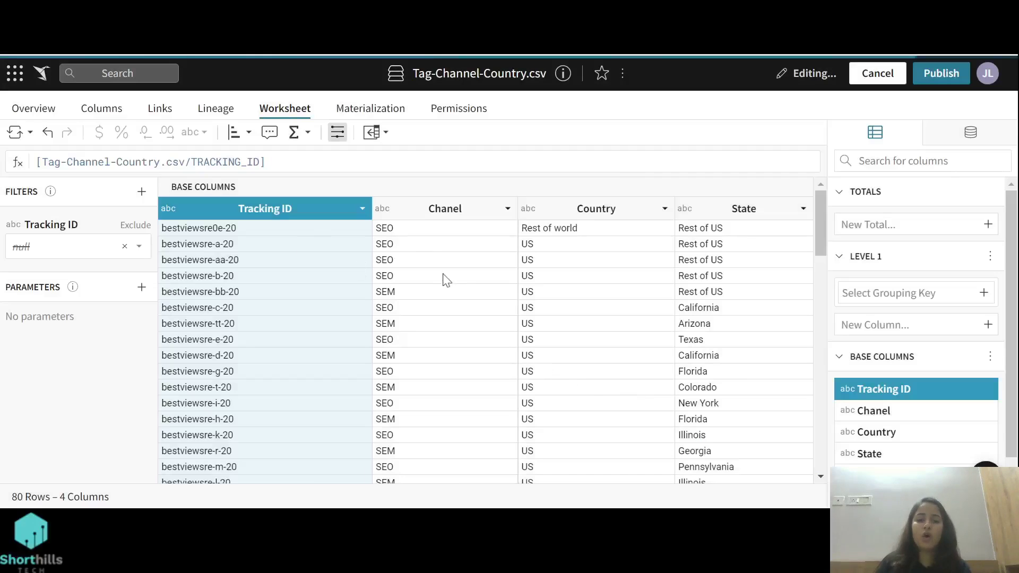
Replace 'SEO' with 'Organic Search' in the existing Chanel column using Replace Text
{"action": "left_click", "coordinate": [508, 209]}
{"action": "mouse_move", "coordinate": [556, 434]}
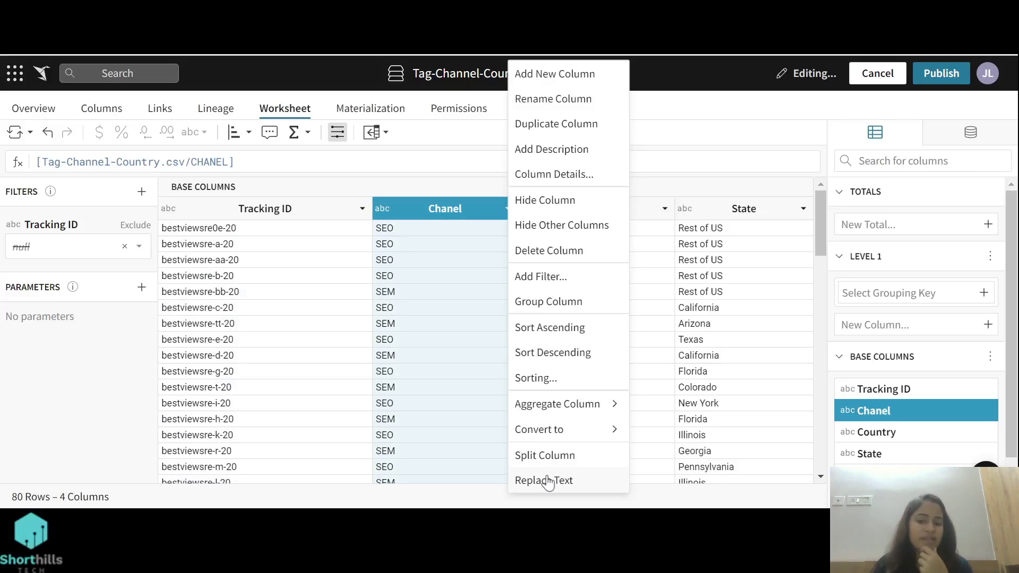
{"action": "left_click", "coordinate": [548, 481]}
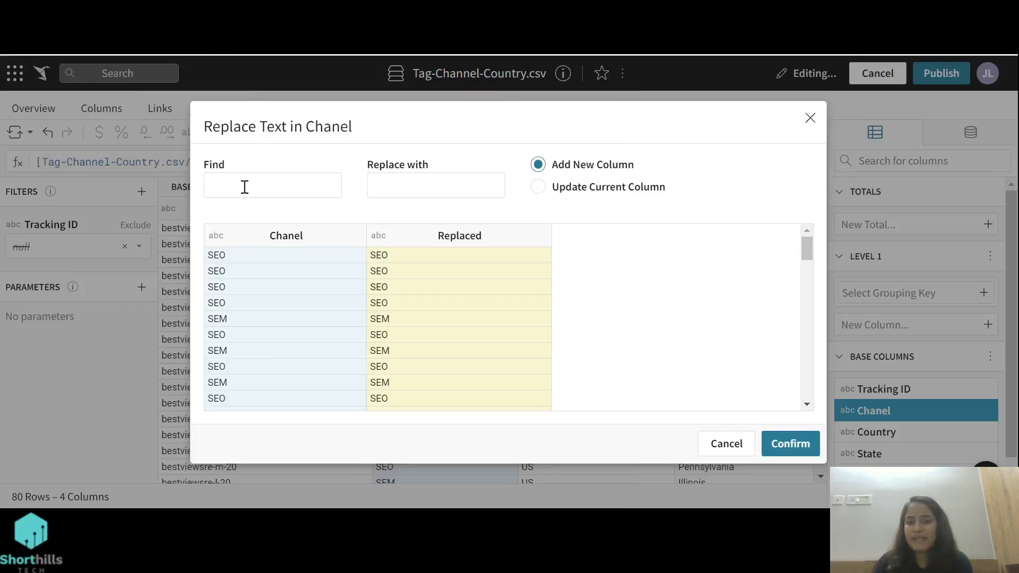
{"action": "left_click", "coordinate": [244, 187]}
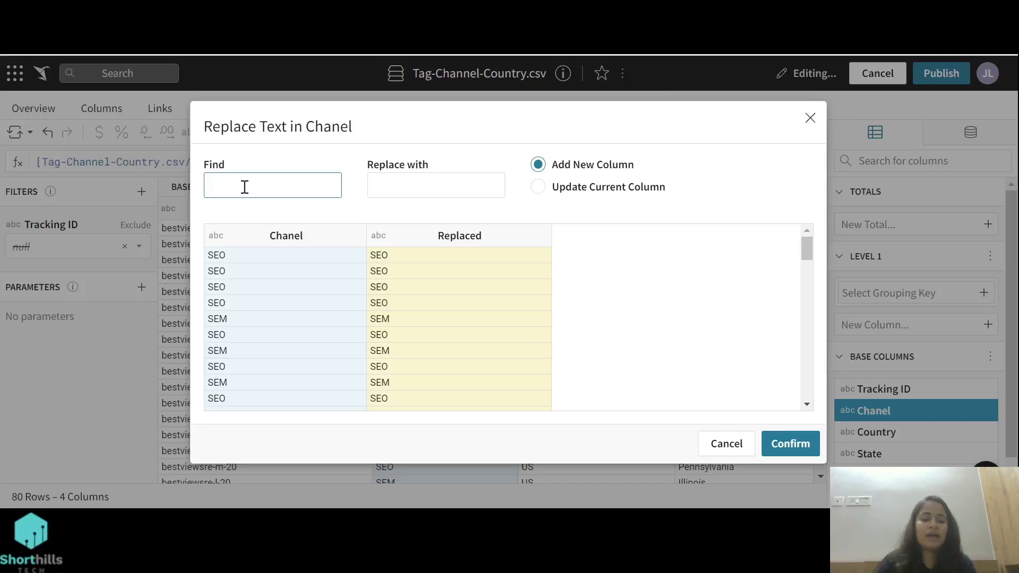
{"action": "type", "text": "SE"}
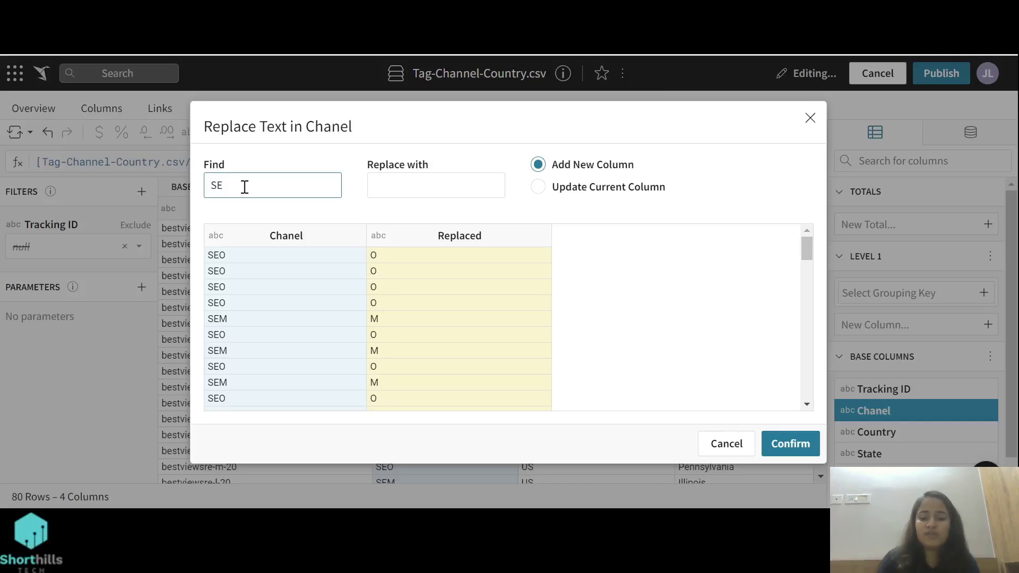
{"action": "type", "text": "O"}
{"action": "left_click", "coordinate": [384, 188]}
{"action": "type", "text": "Organi"}
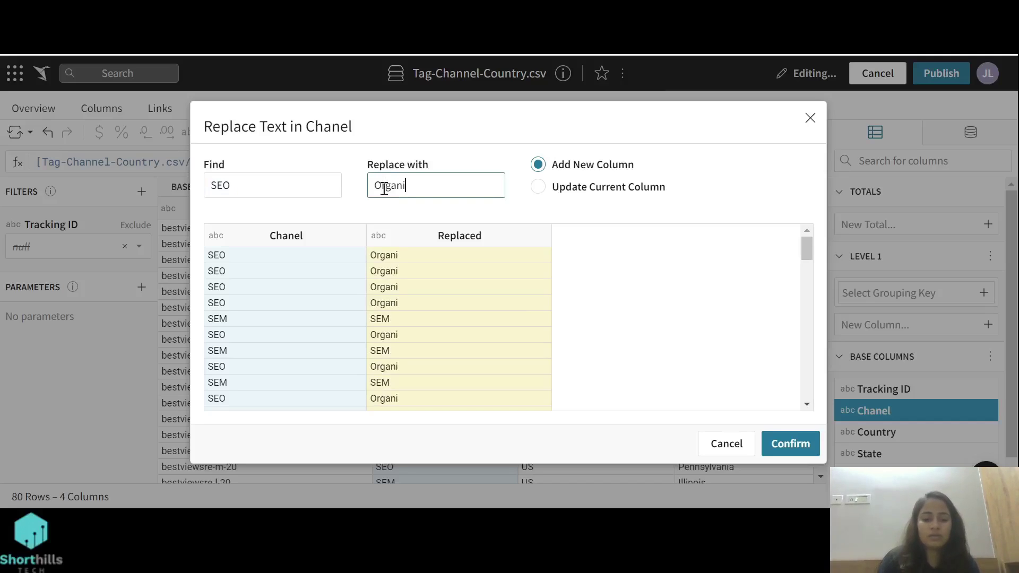
{"action": "type", "text": "c Searc"}
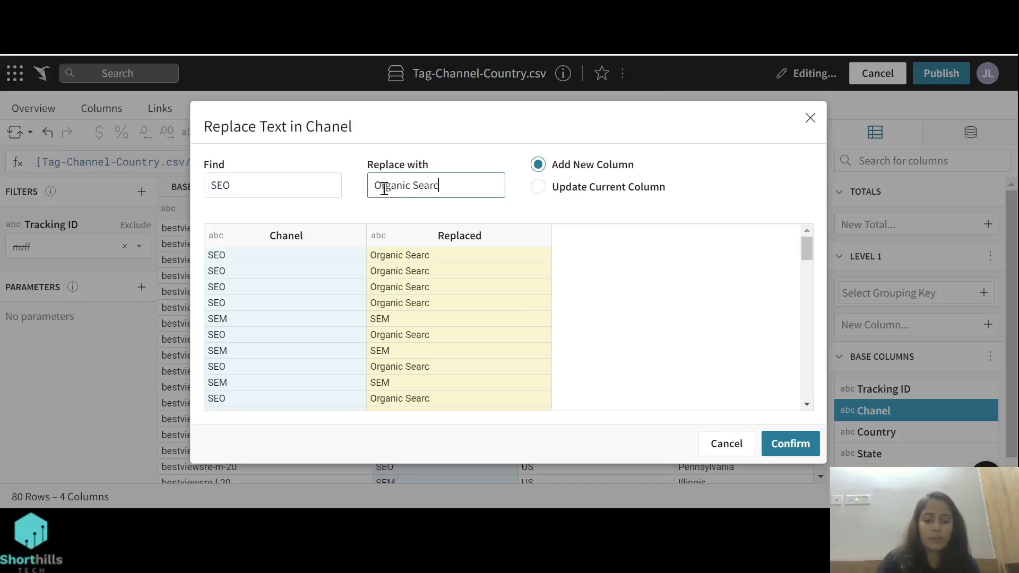
{"action": "type", "text": "h"}
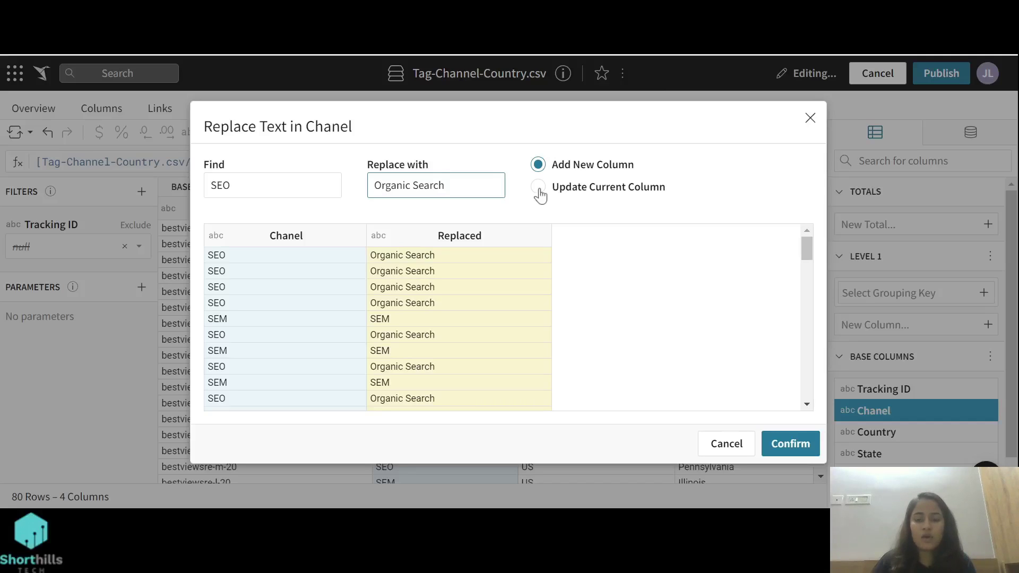
{"action": "left_click", "coordinate": [539, 189]}
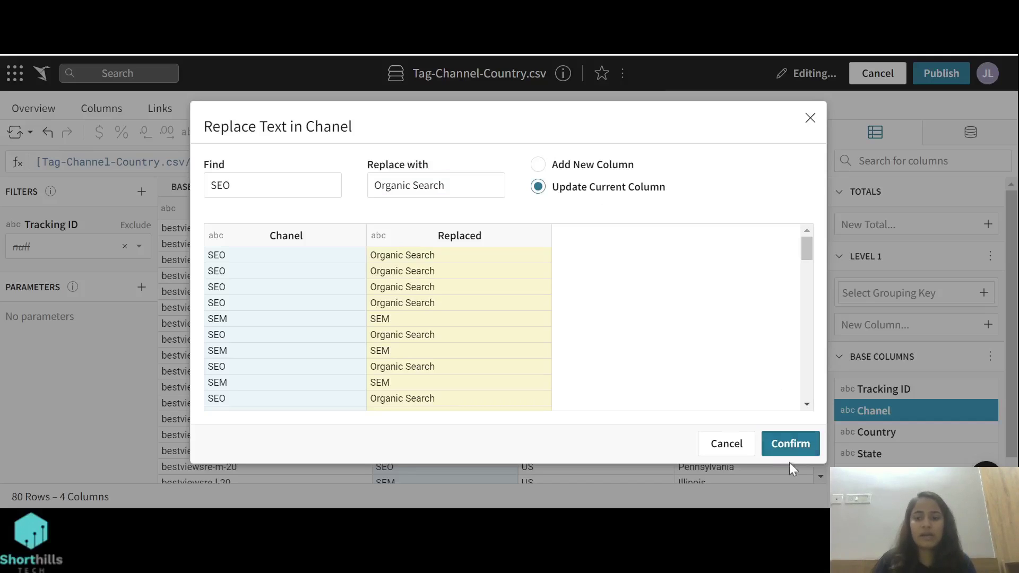
{"action": "left_click", "coordinate": [790, 443]}
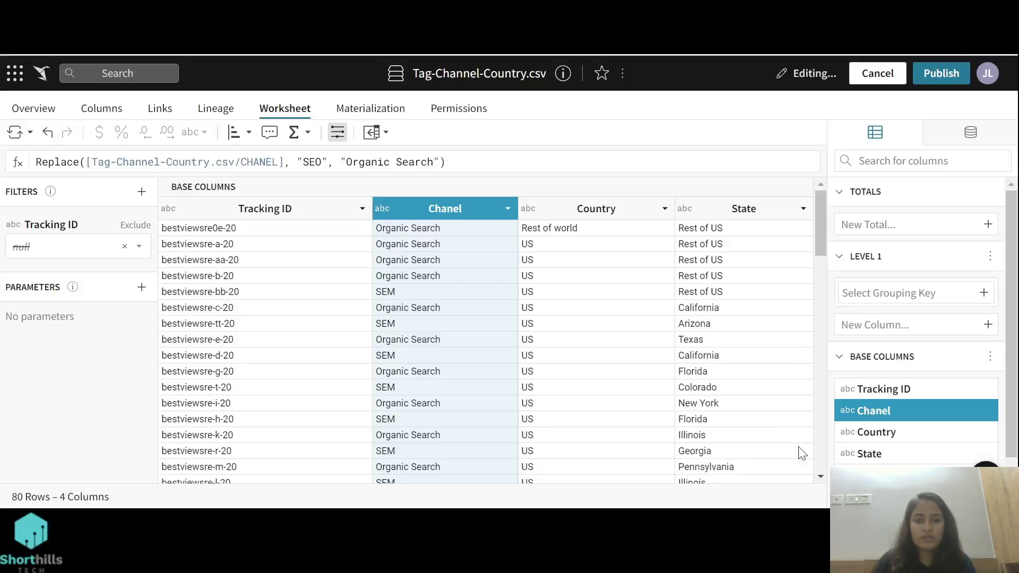